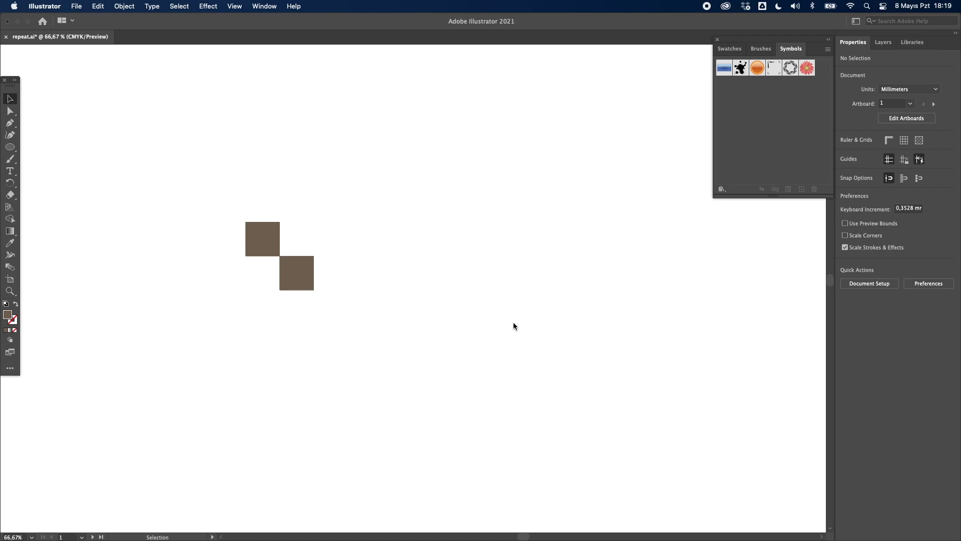
Select both diagonal brown squares and apply Object > Repeat > Grid to them
left_click_drag(240, 201, 345, 323)
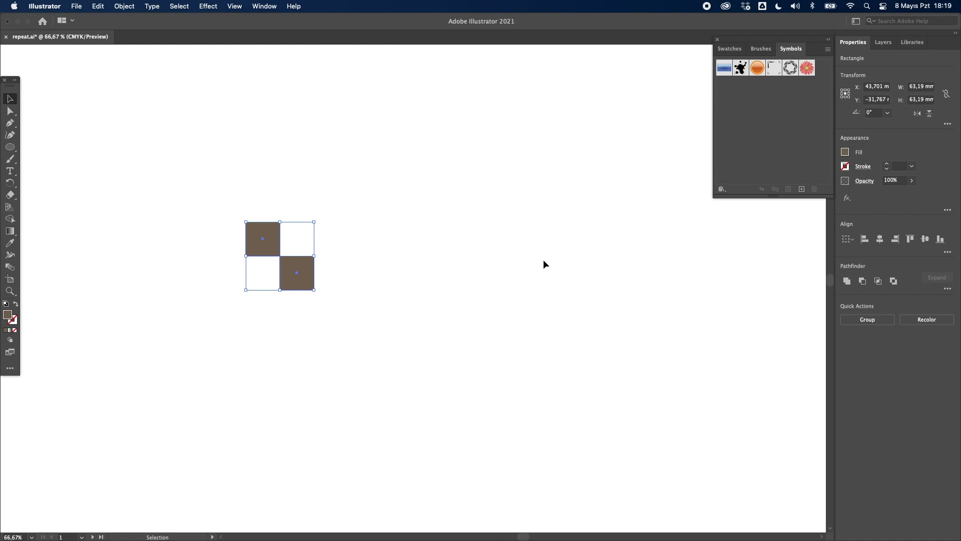
left_click(124, 6)
mouse_move(125, 290)
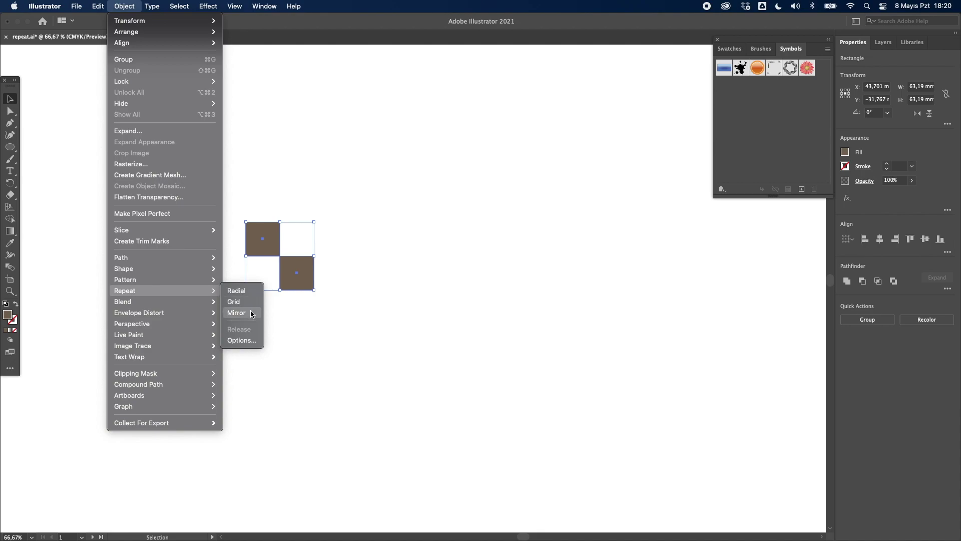
left_click(248, 302)
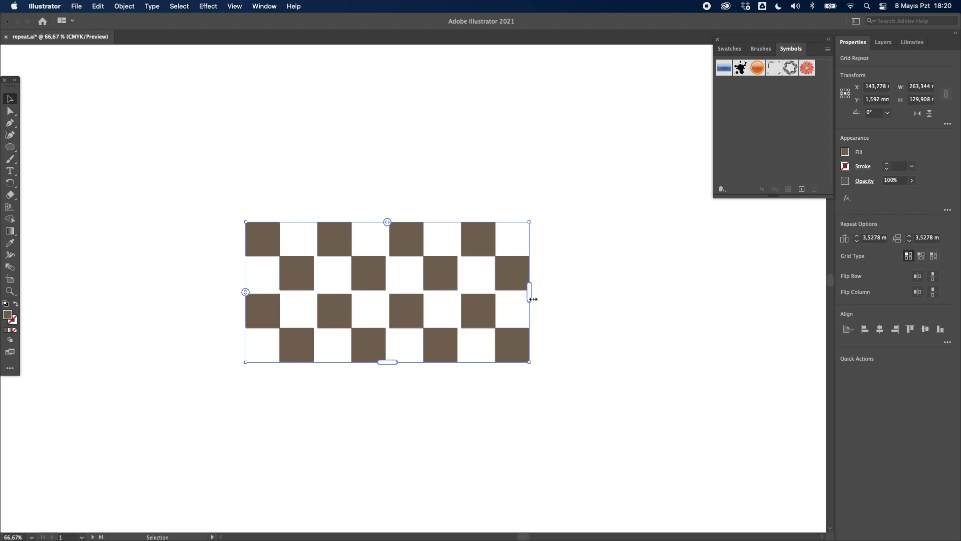
Drag the grid handles to add more columns and rows, moving the grid up and left
left_click_drag(529, 293, 723, 293)
left_click_drag(484, 361, 484, 458)
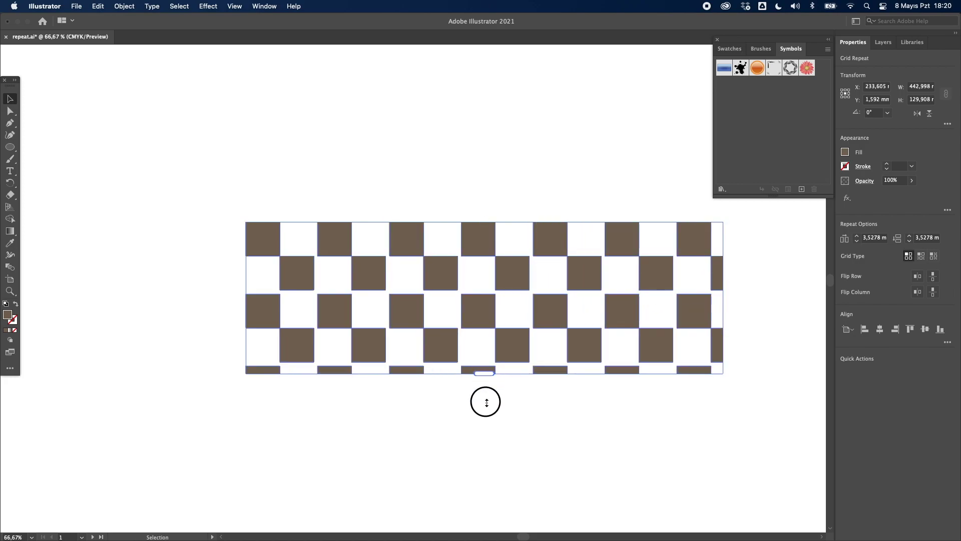
left_click_drag(484, 304, 334, 158)
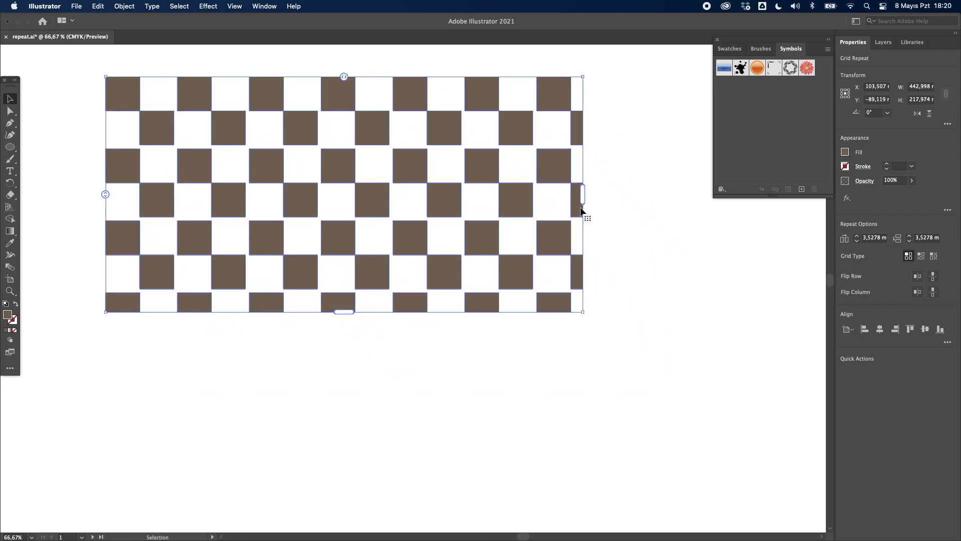
left_click_drag(583, 195, 671, 195)
left_click_drag(388, 311, 400, 434)
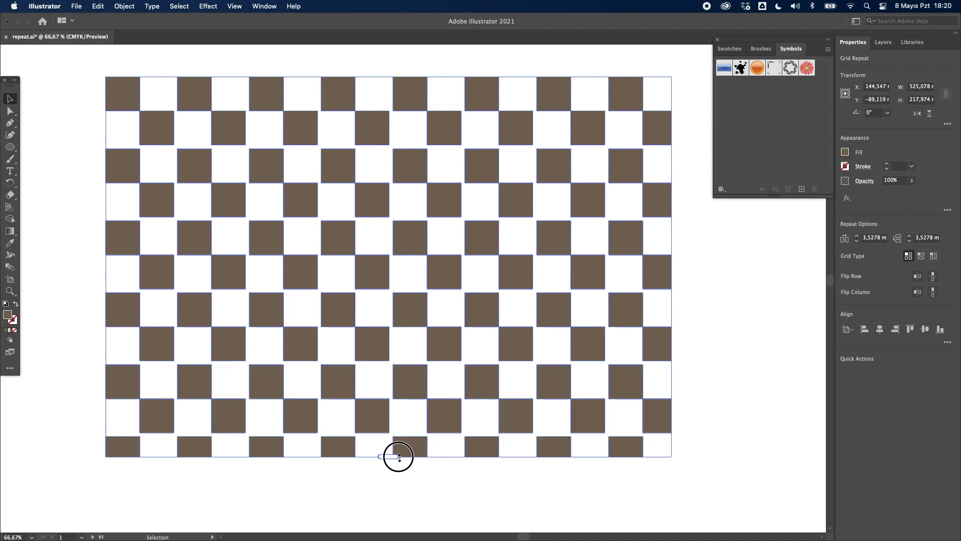
left_click_drag(671, 250, 679, 250)
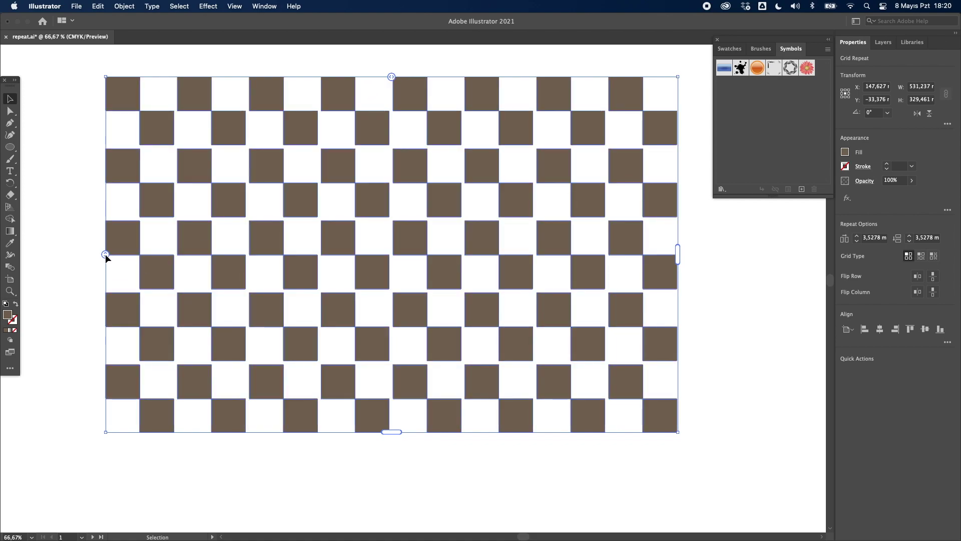
Tighten the row and column spacing so the brown squares meet edge to edge
mouse_move(105, 254)
left_mouse_down()
mouse_move(105, 270)
mouse_move(106, 253)
left_mouse_up()
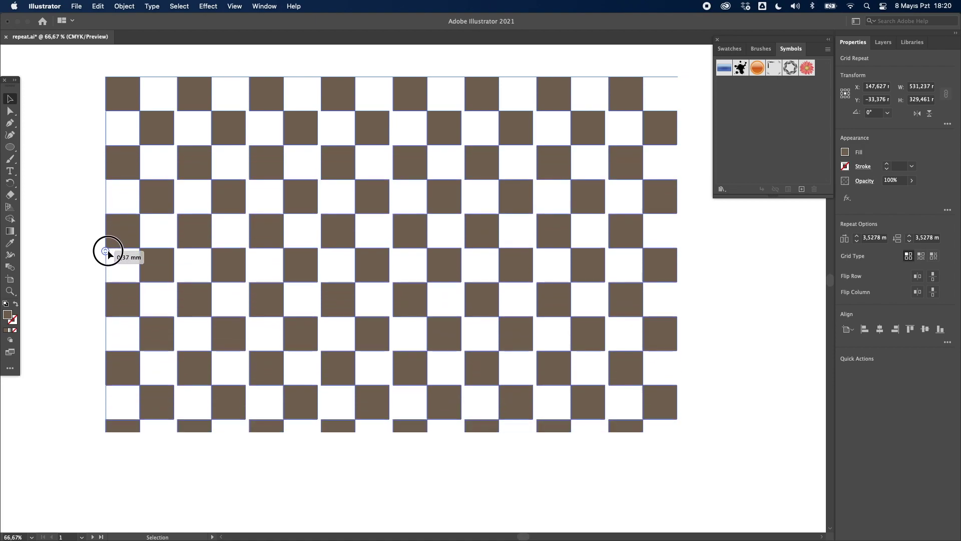
left_click_drag(391, 76, 389, 78)
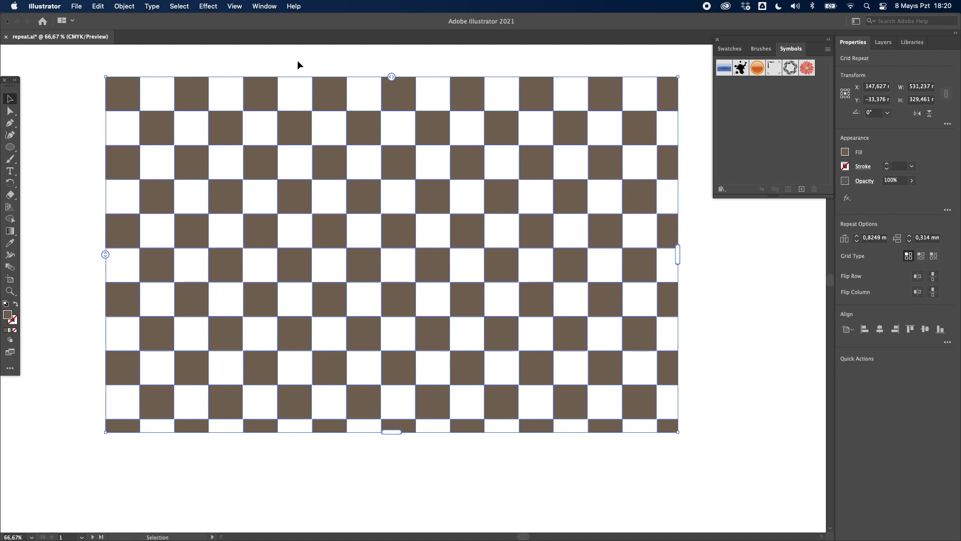
left_click(124, 6)
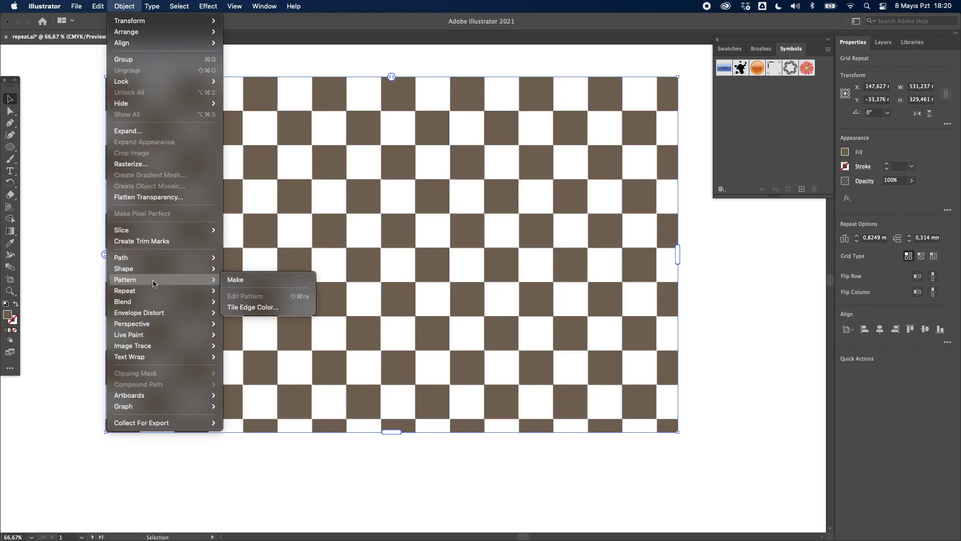
left_click(239, 329)
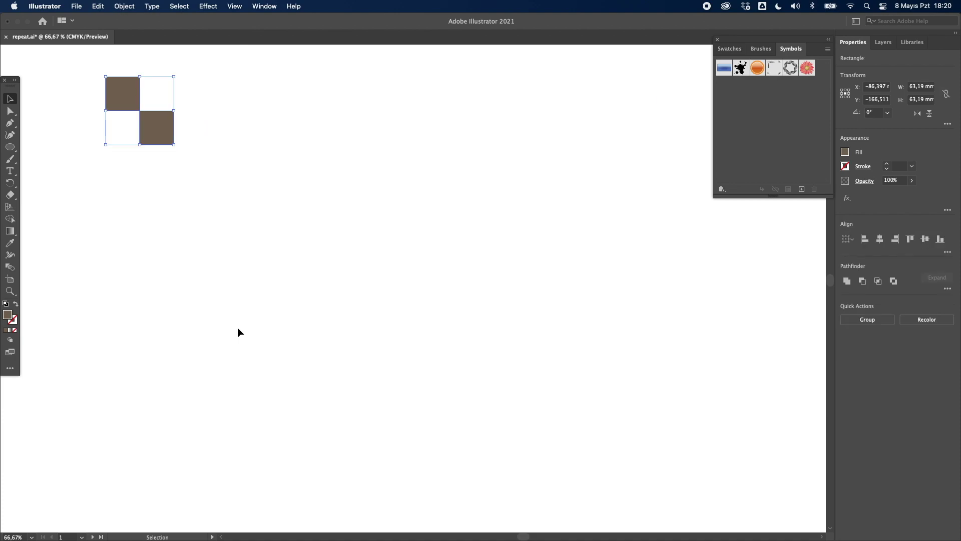
key("ctrl+z")
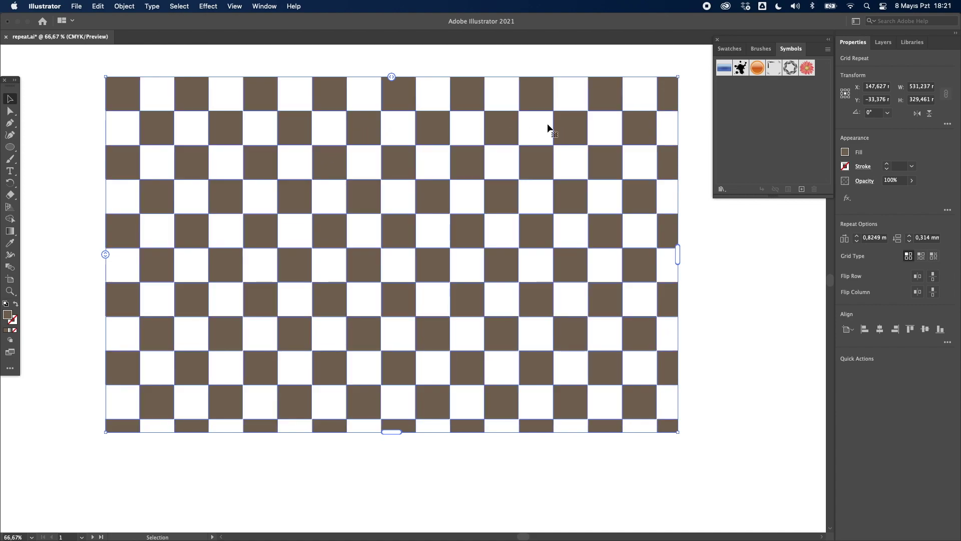
left_click(126, 6)
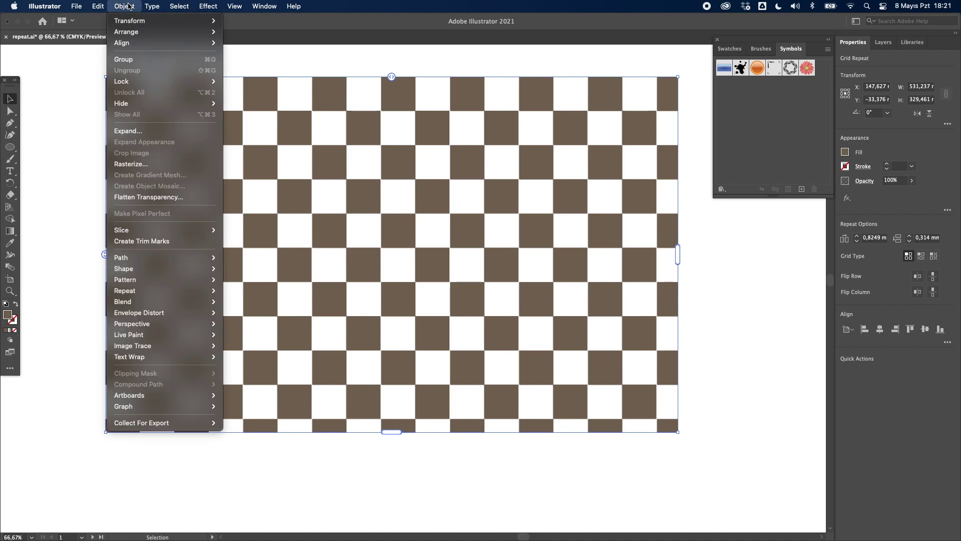
left_click(128, 131)
left_click(167, 409)
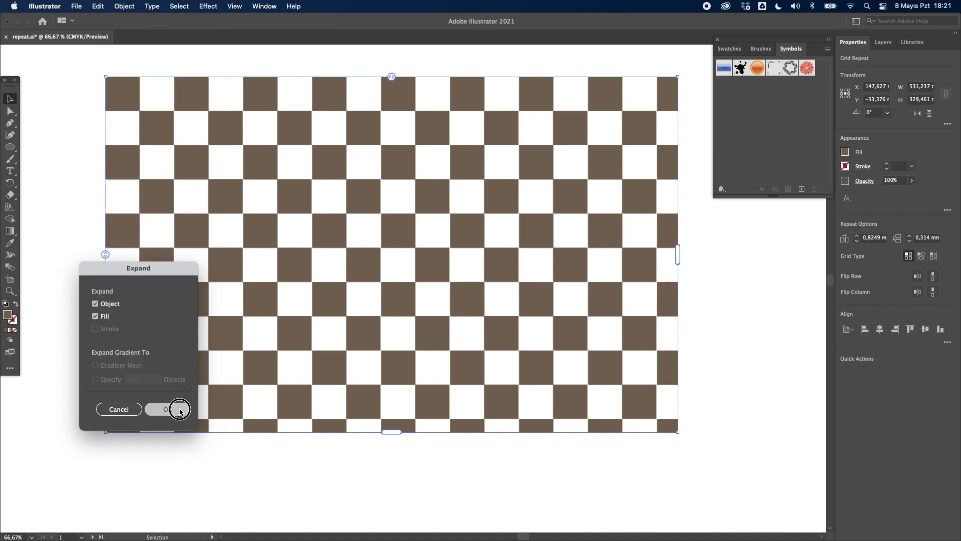
double_click(272, 89)
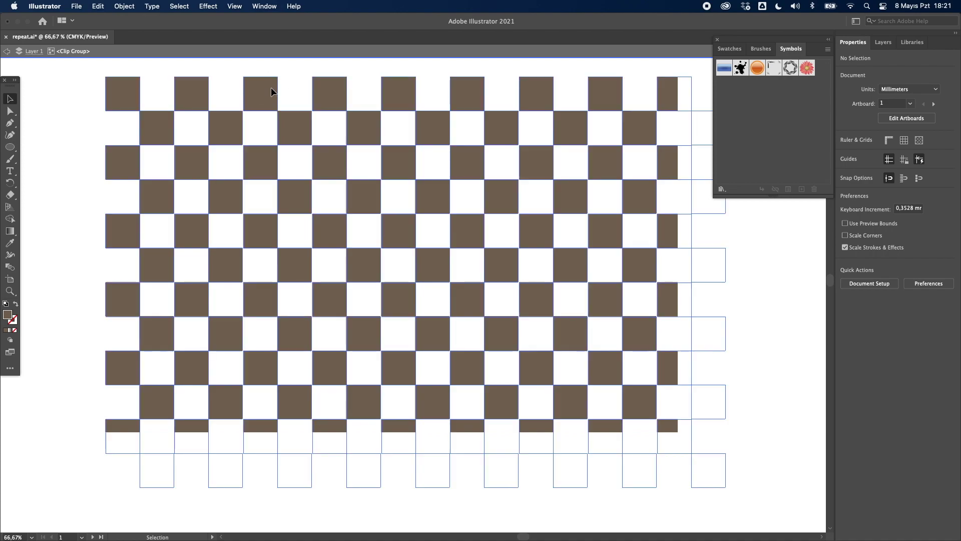
left_click_drag(267, 95, 308, 100)
left_click_drag(261, 155, 246, 183)
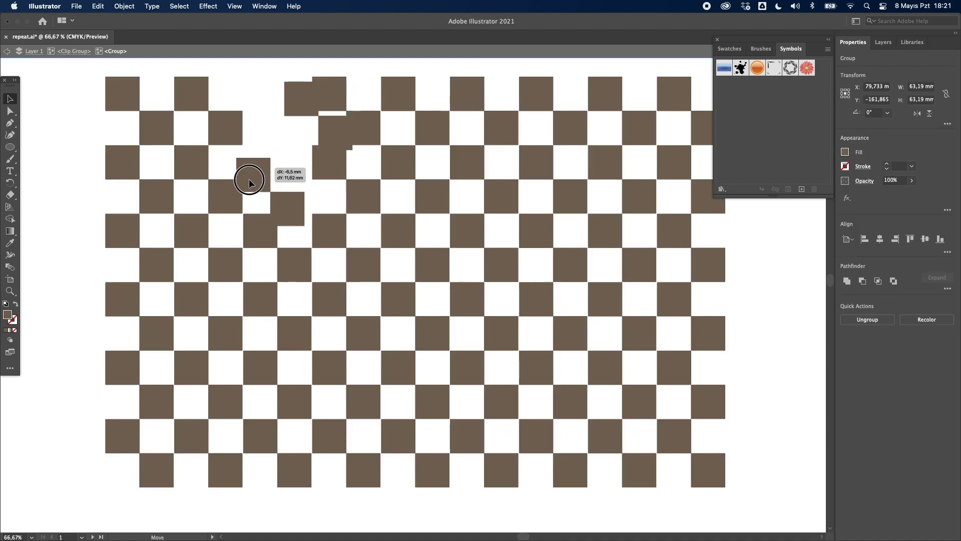
left_click_drag(322, 161, 342, 180)
left_click_drag(405, 164, 428, 168)
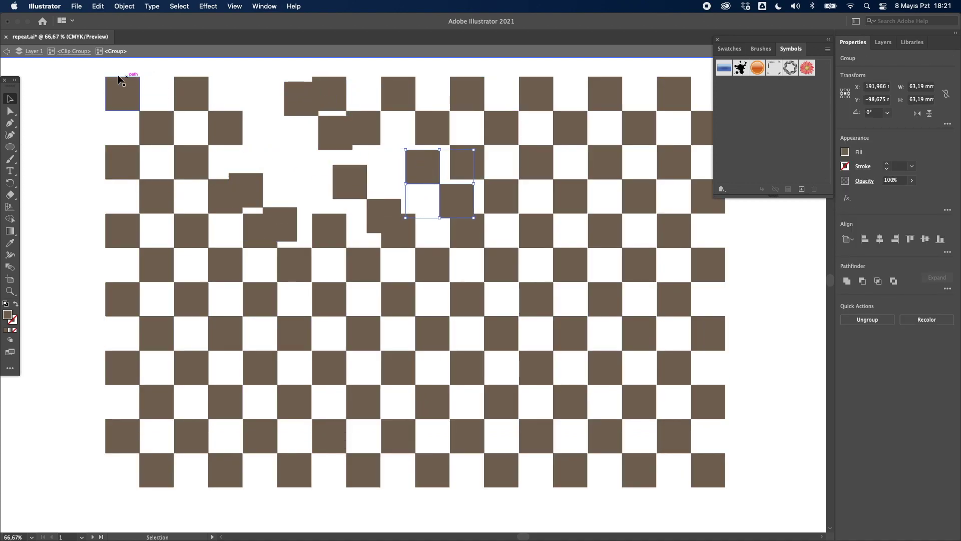
left_click(8, 52)
left_click(9, 52)
key("ctrl+z")
key("ctrl+z")
key("ctrl+z")
key("ctrl+z")
left_click(9, 52)
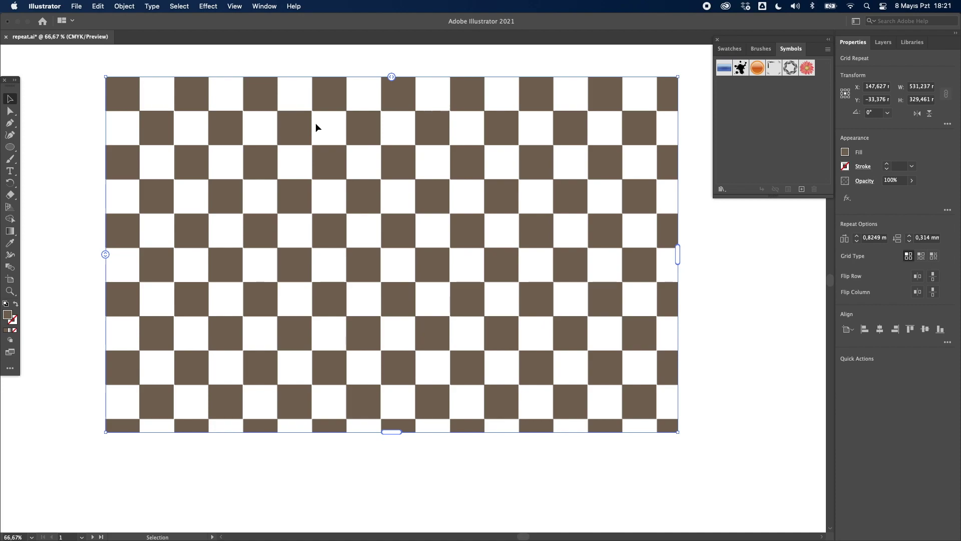
mouse_move(326, 93)
left_mouse_down()
mouse_move(729, 122)
mouse_move(774, 115)
left_mouse_up()
type("pattern")
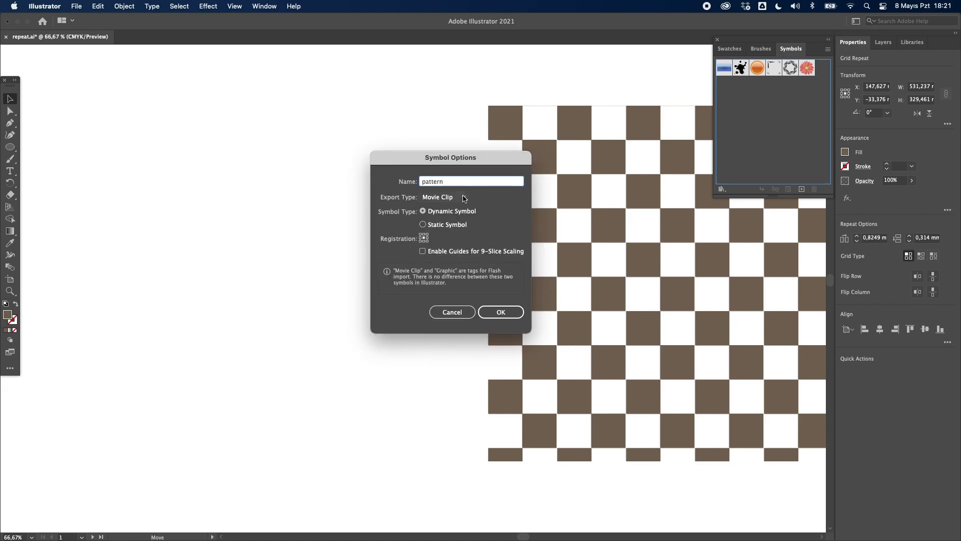
left_click(461, 197)
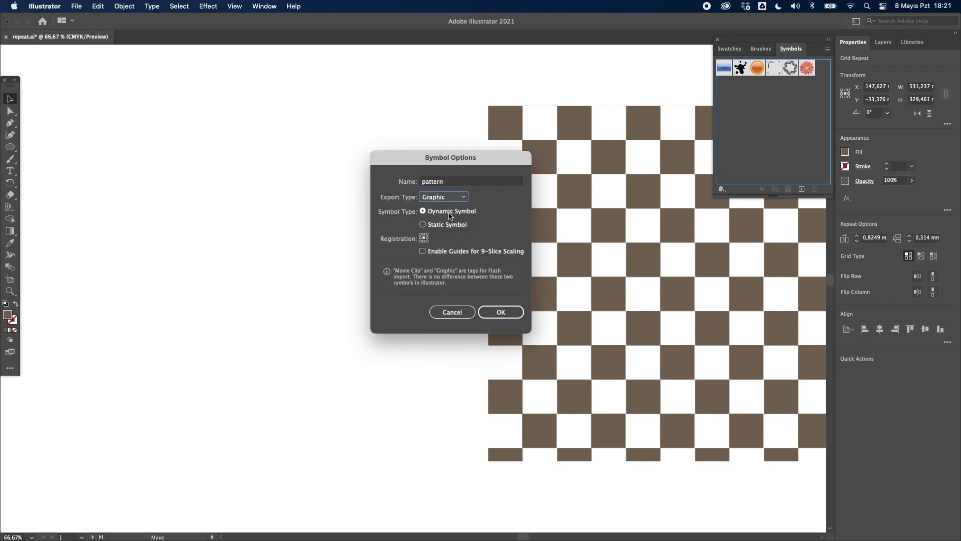
left_click(499, 309)
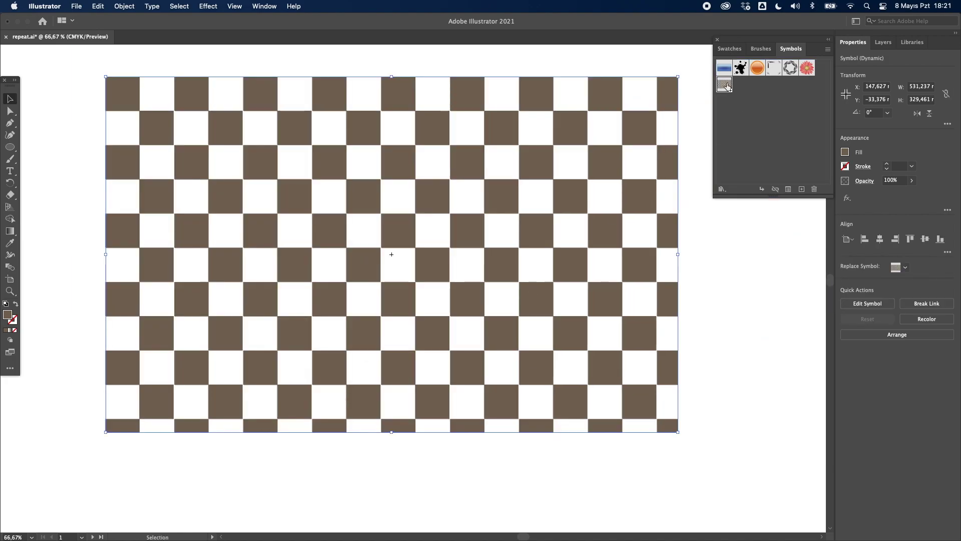
left_click_drag(762, 292, 761, 292)
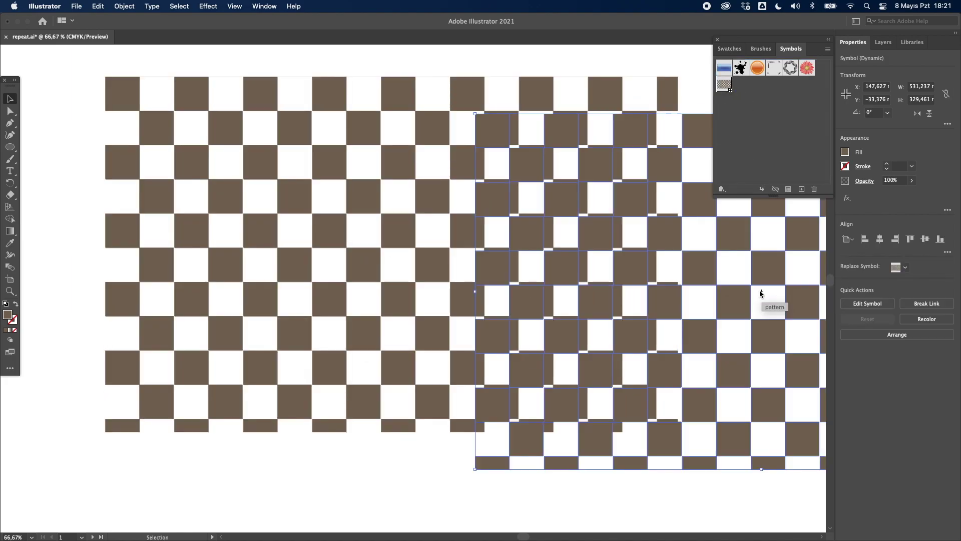
left_click_drag(724, 85, 349, 433)
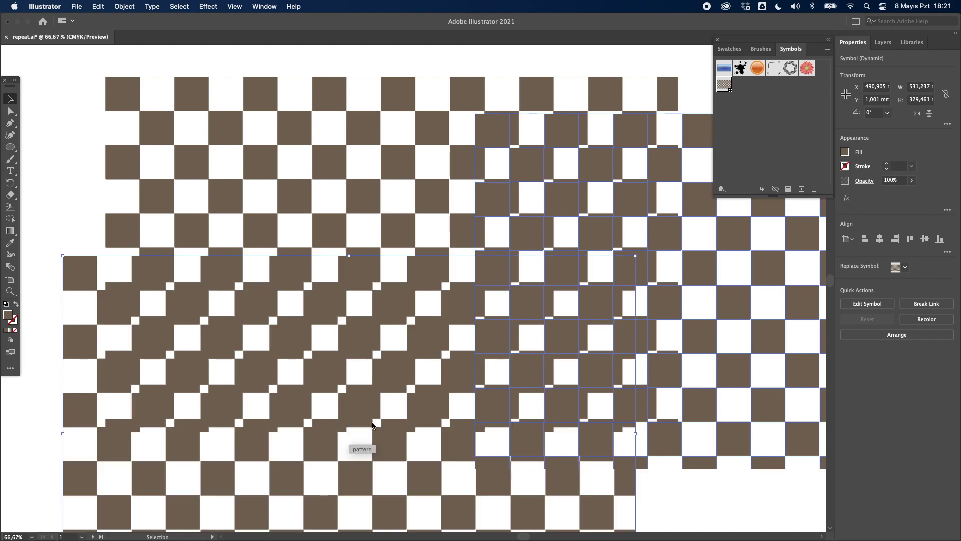
key("super+minus")
key("super+z")
key("super+z")
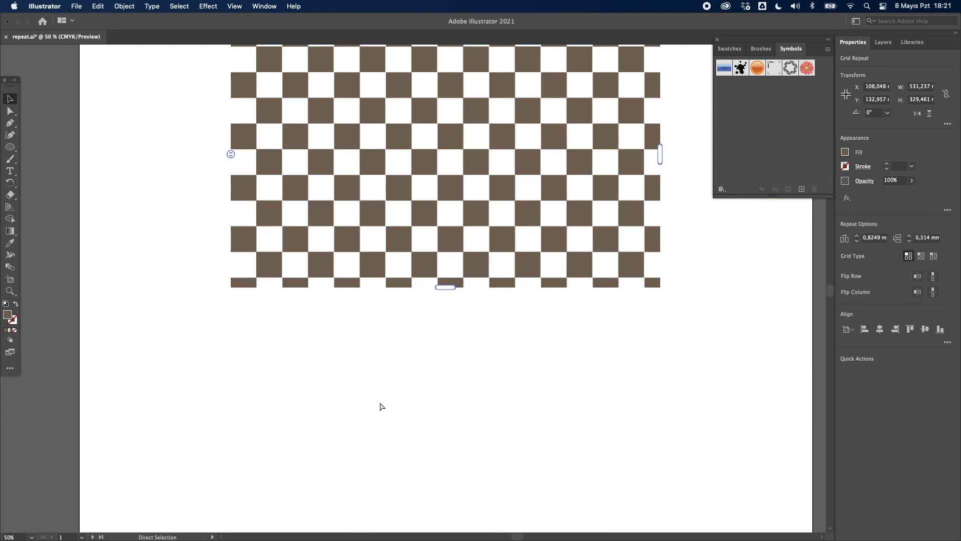
Undo the symbol test and open Repeat Options for the checkerboard grid repeat
key("super+z")
scroll(365, 311, "up", 5)
scroll(365, 312, "right", 2)
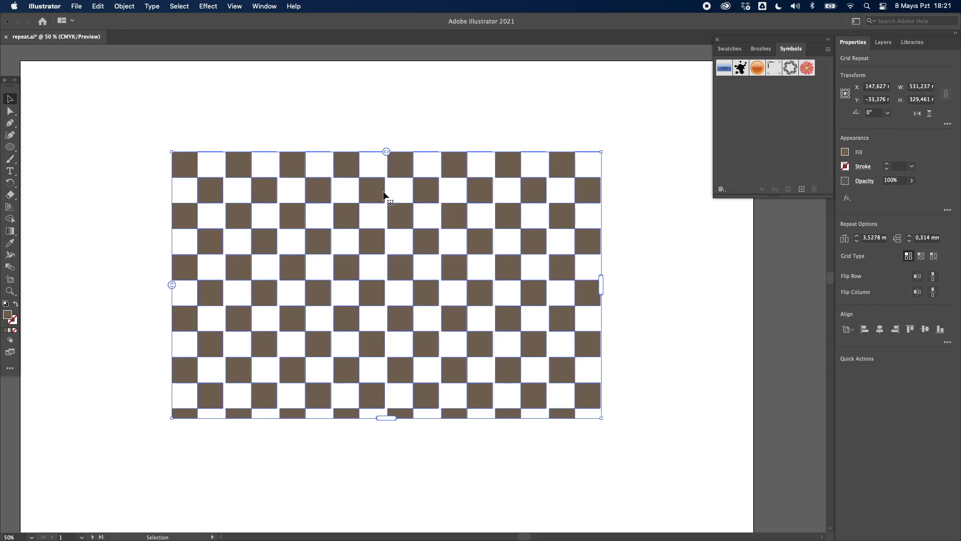
left_click(131, 6)
mouse_move(124, 269)
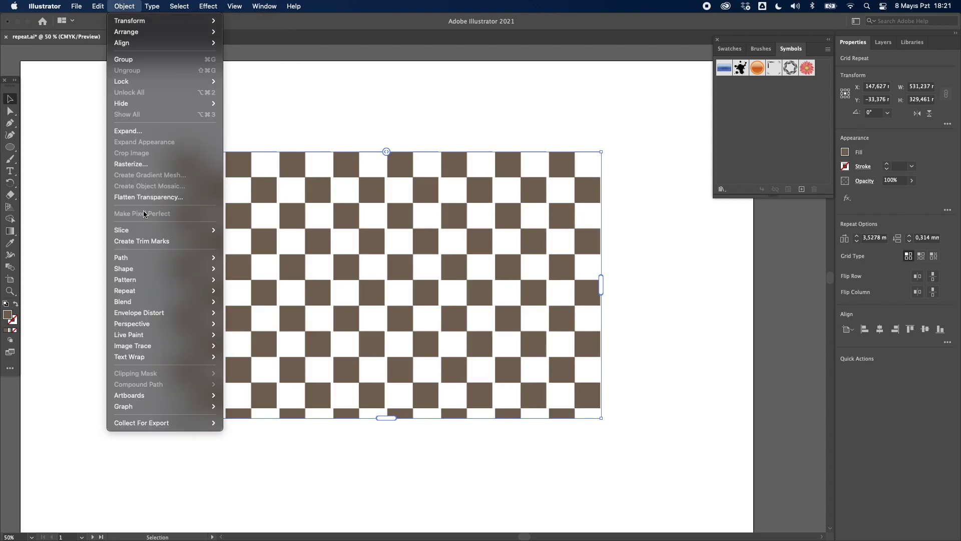
mouse_move(124, 290)
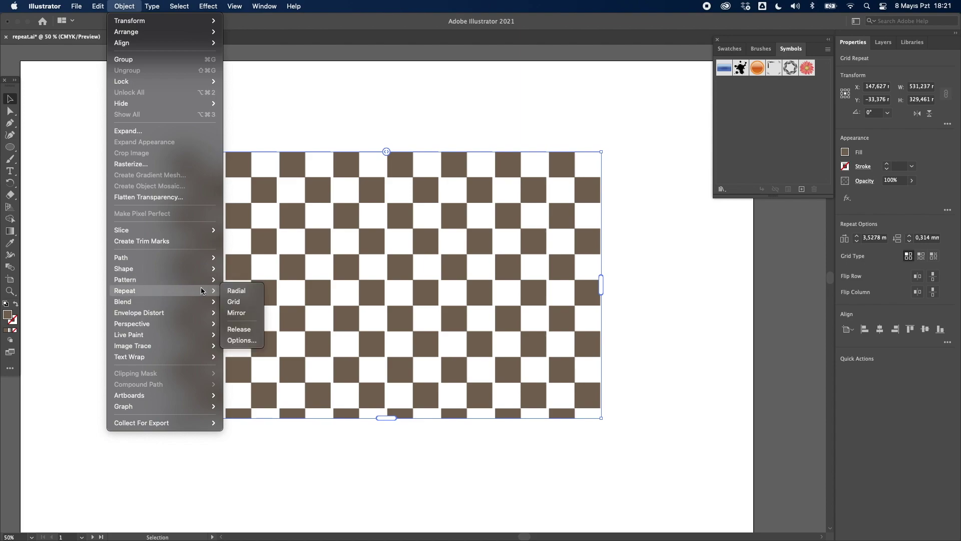
left_click(242, 341)
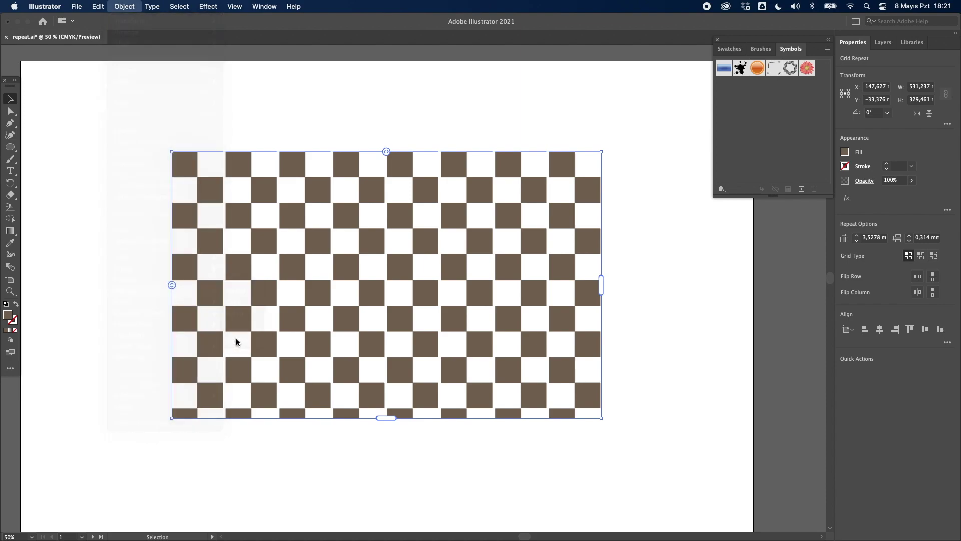
Preview Brick by Row/Column and the four Flip Rows/Columns layouts, then cancel Repeat Options
left_click_drag(291, 241, 574, 222)
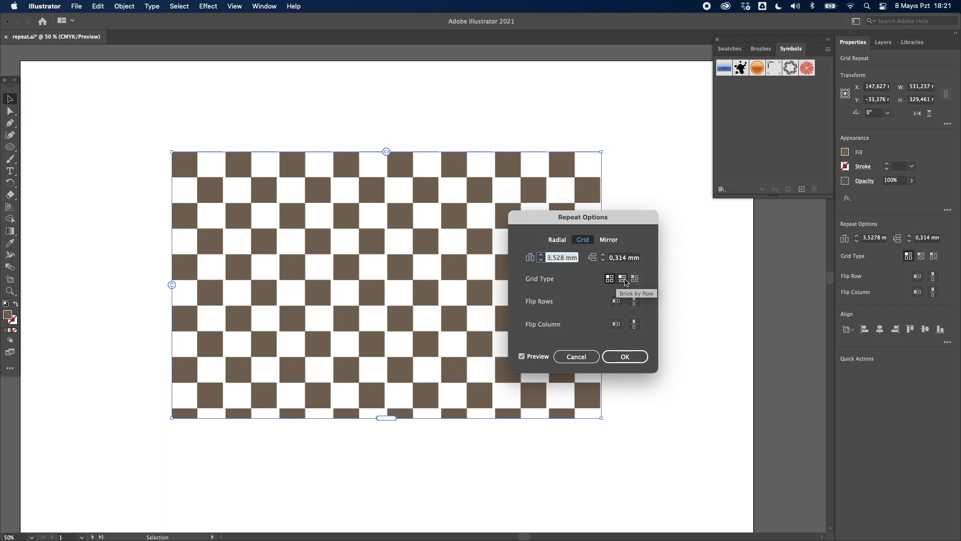
left_click(623, 279)
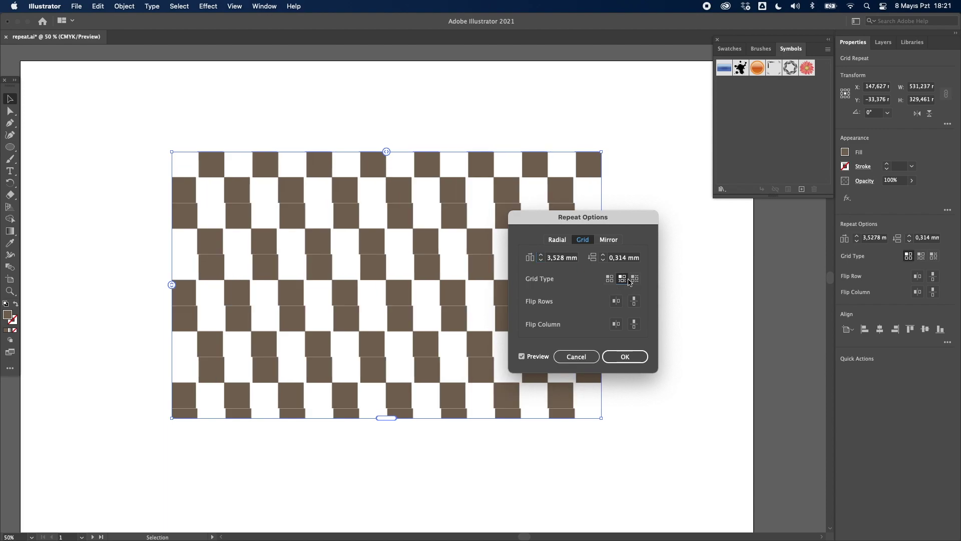
left_click(634, 278)
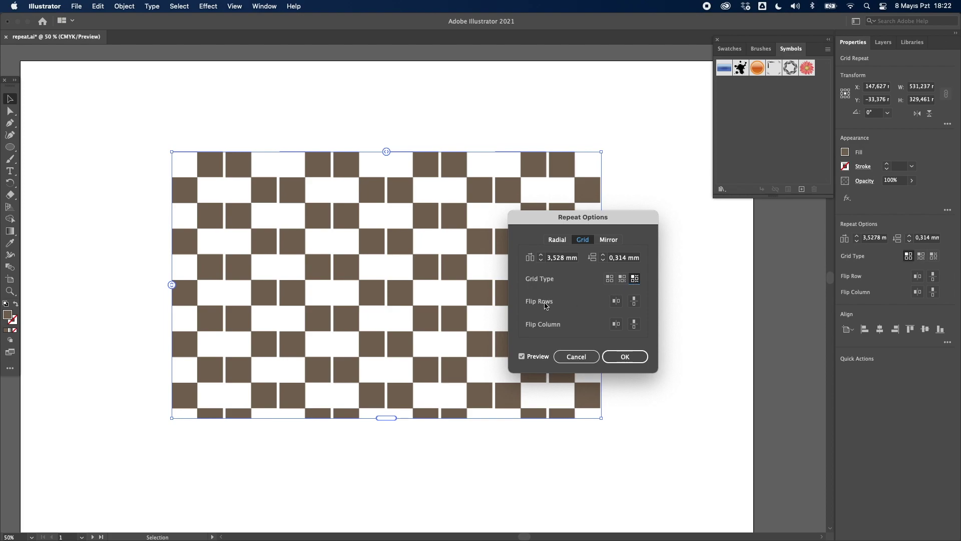
left_click(616, 301)
left_click(634, 301)
left_click(633, 324)
left_click(615, 323)
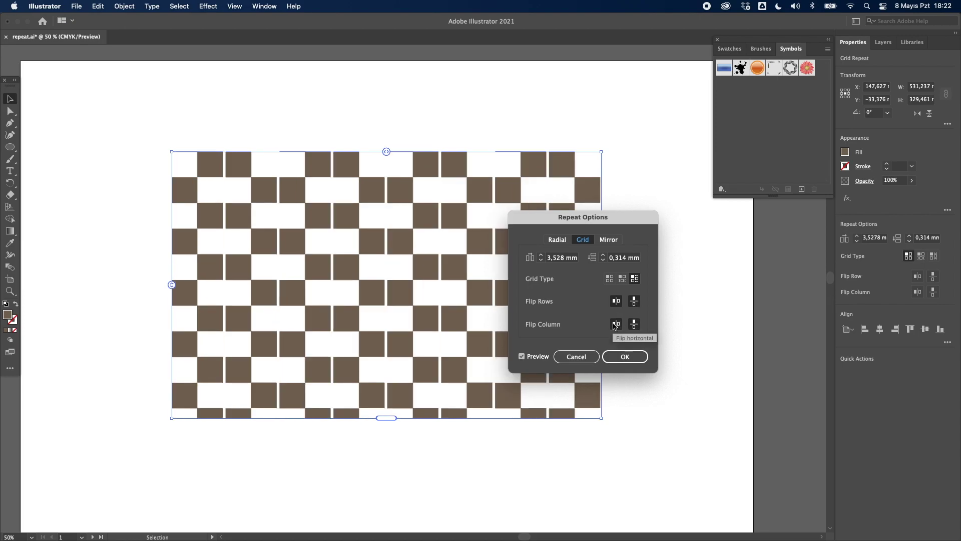
left_click(576, 357)
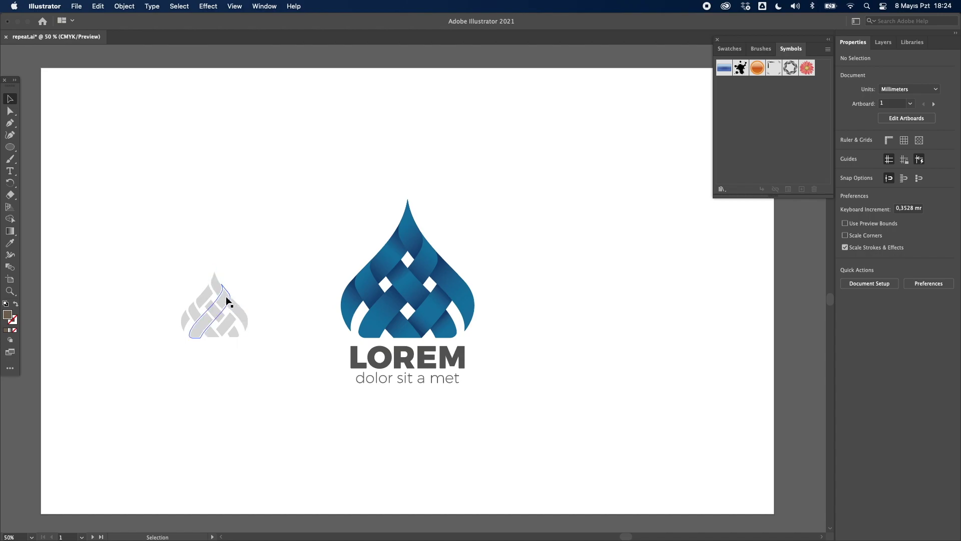
Select the small grey logo icon and apply a Grid repeat to it
left_click_drag(165, 259, 274, 344)
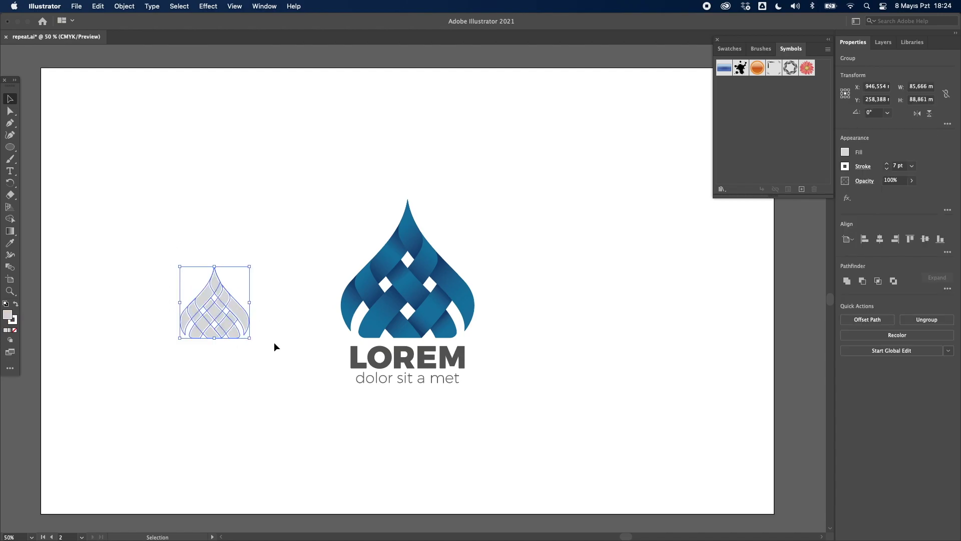
left_click(129, 5)
mouse_move(124, 290)
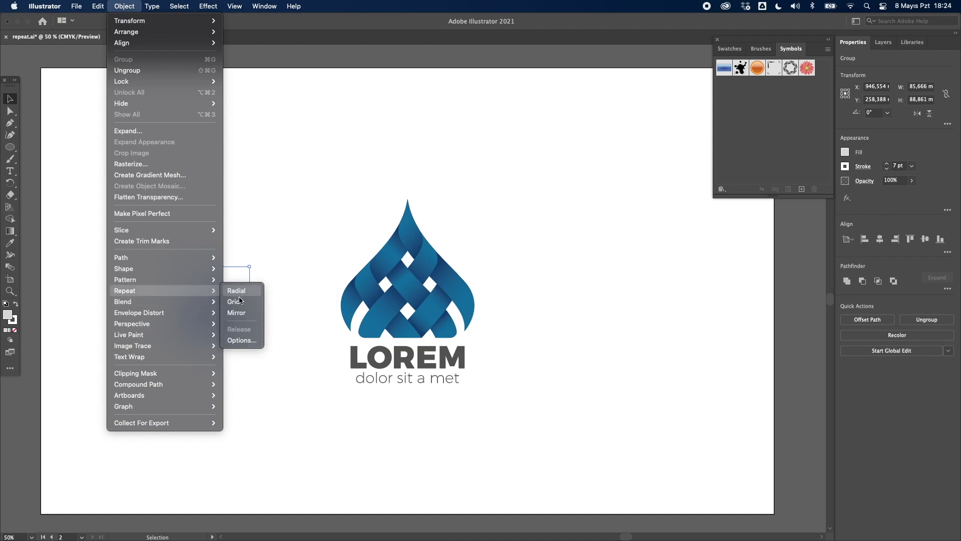
left_click(233, 301)
Move the logo grid to the top-left and stretch it to fill the artboard, then deselect
left_click_drag(270, 294, 144, 111)
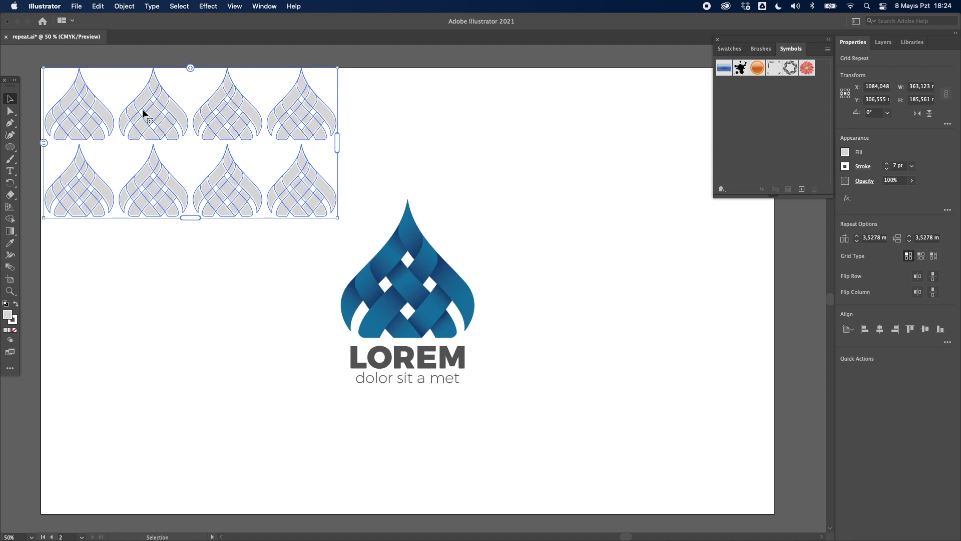
left_click_drag(342, 152, 773, 185)
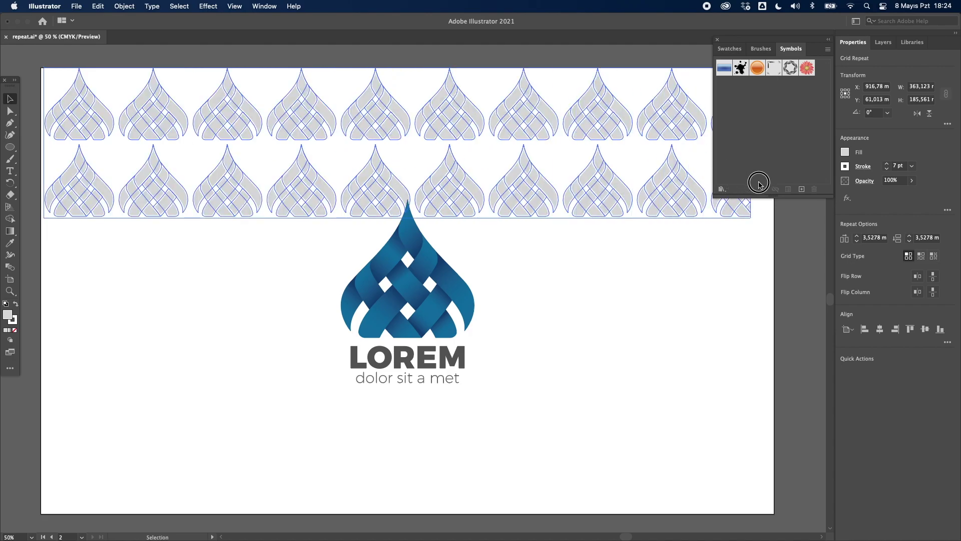
left_click_drag(409, 218, 418, 512)
right_click(471, 250)
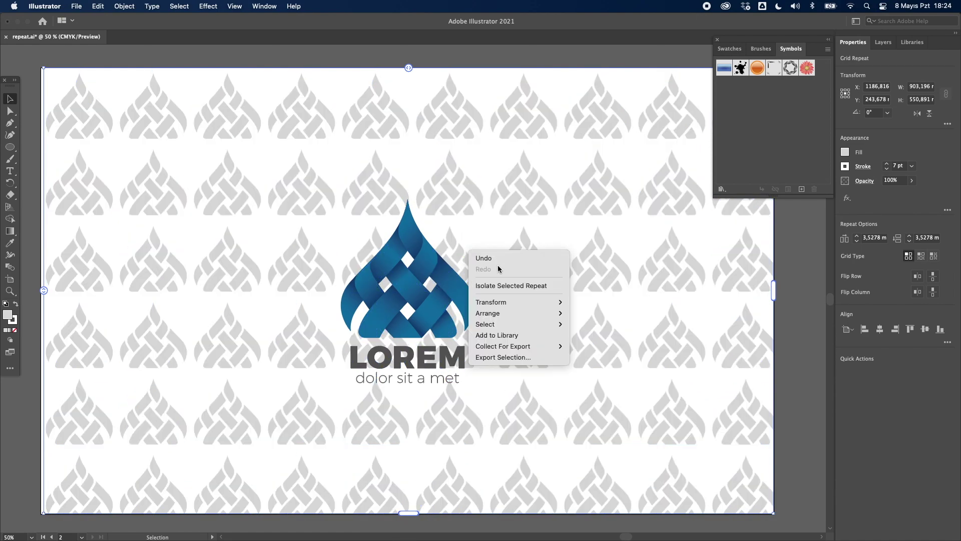
key("Escape")
key("super+minus")
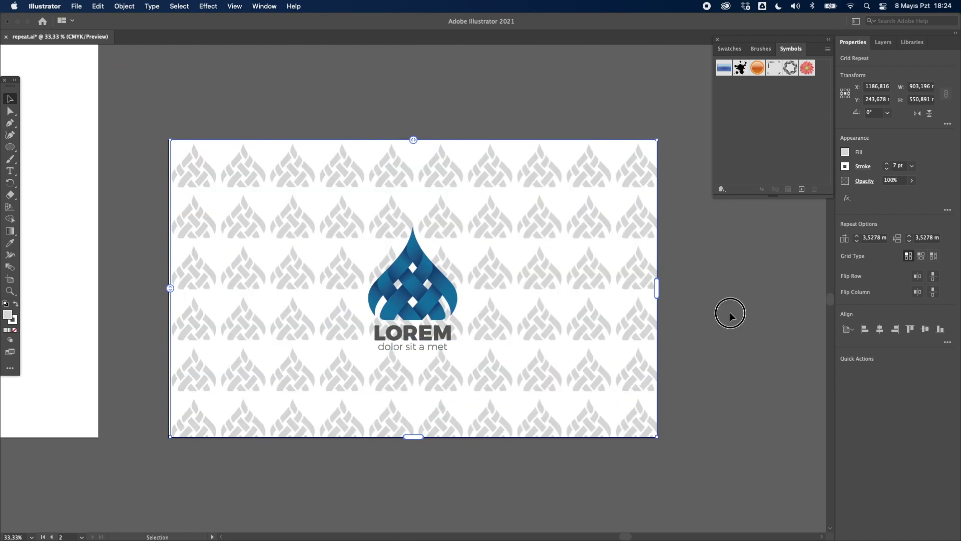
left_click(729, 316)
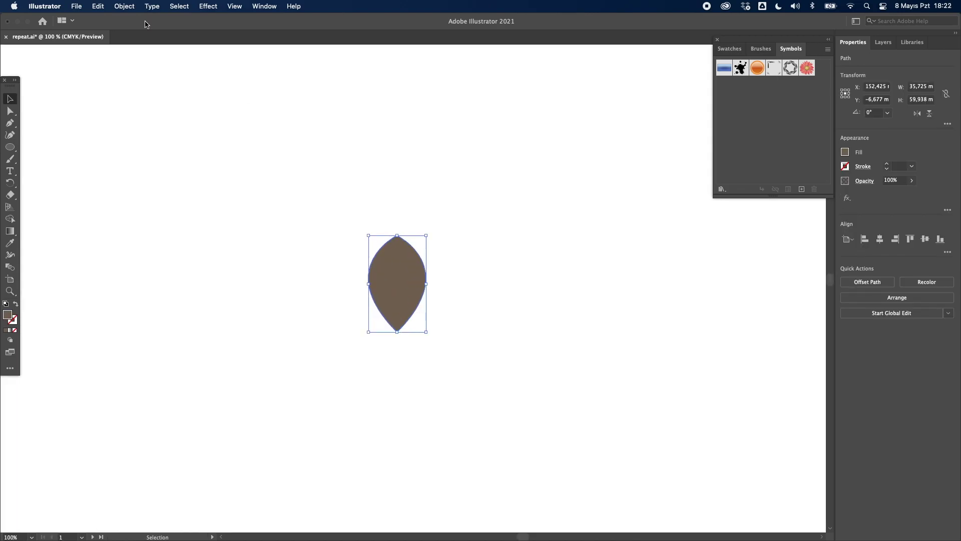
Apply a Radial repeat to the leaf, widen its radius, and trim it to a half circle
left_click(124, 6)
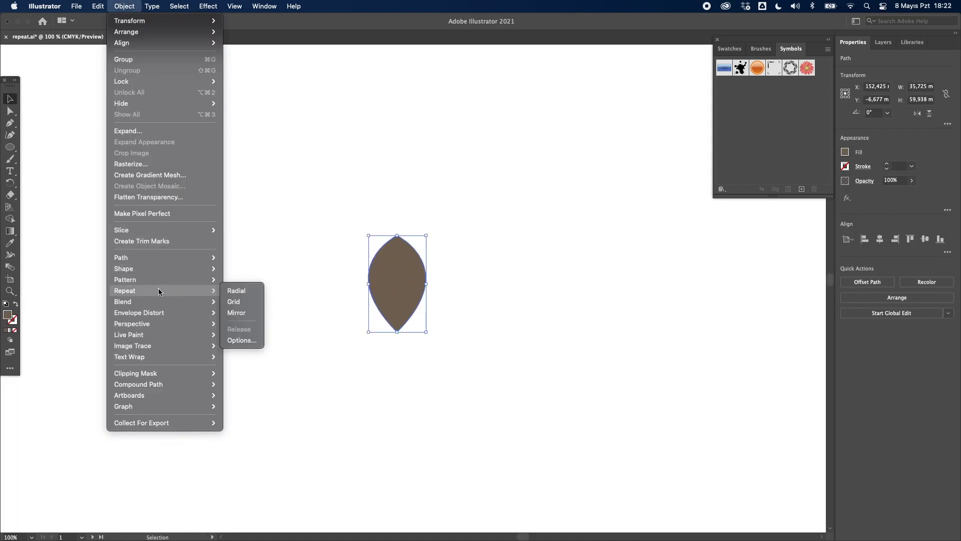
left_click(243, 294)
left_click_drag(404, 297, 400, 173)
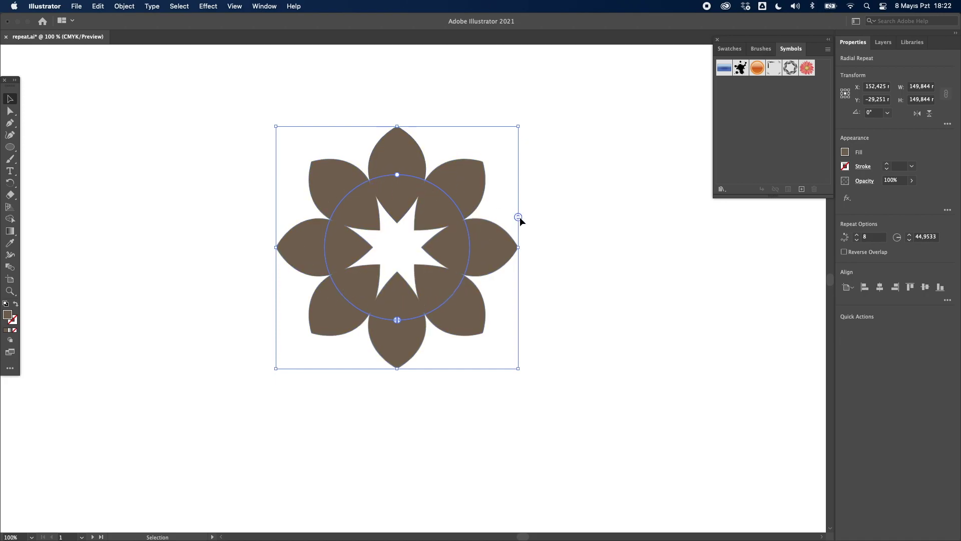
mouse_move(519, 217)
left_mouse_down()
mouse_move(519, 241)
mouse_move(519, 163)
mouse_move(518, 217)
left_mouse_up()
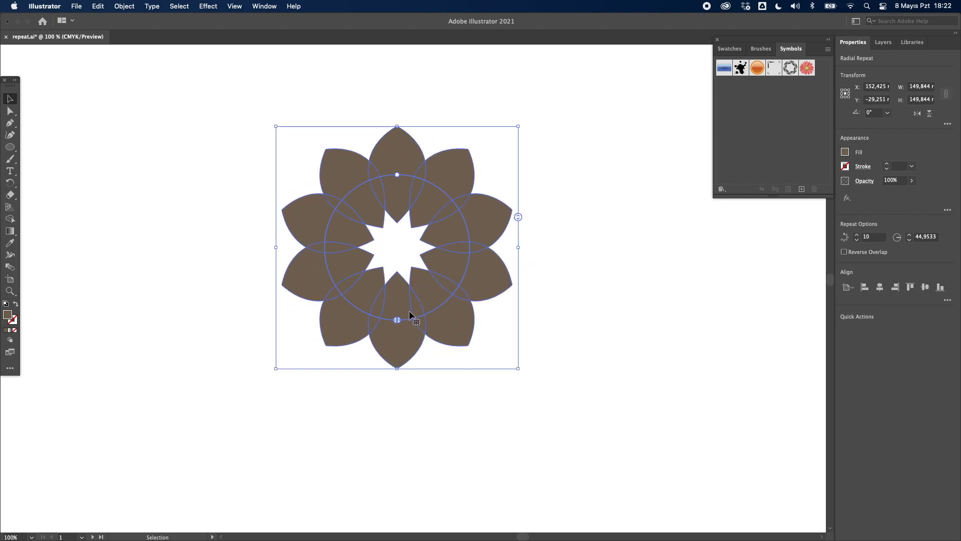
mouse_move(398, 321)
left_mouse_down()
mouse_move(453, 200)
mouse_move(390, 172)
mouse_move(402, 175)
left_mouse_up()
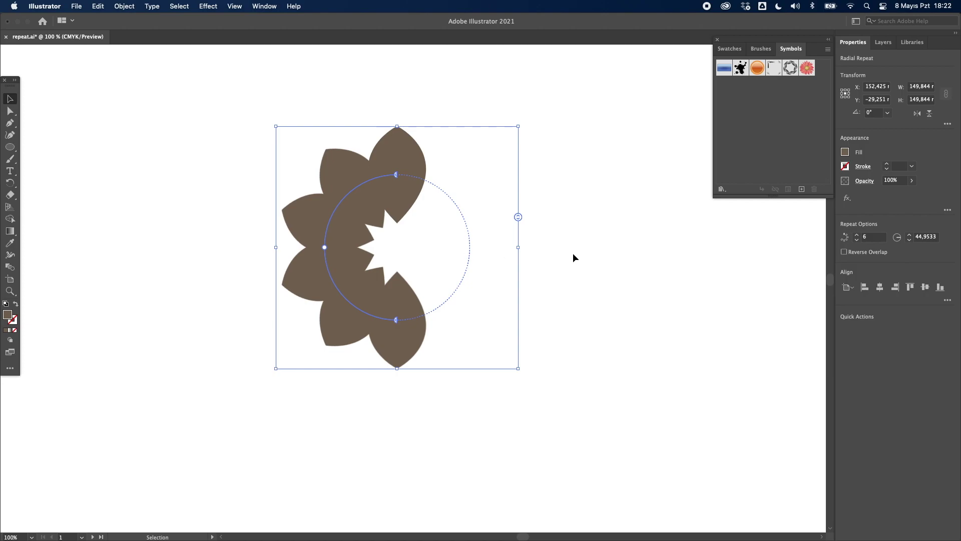
Reselect the radial flower and drag it to make a symbol, then cancel the symbol
left_click(563, 281)
left_click(405, 179)
left_click_drag(367, 167, 764, 122)
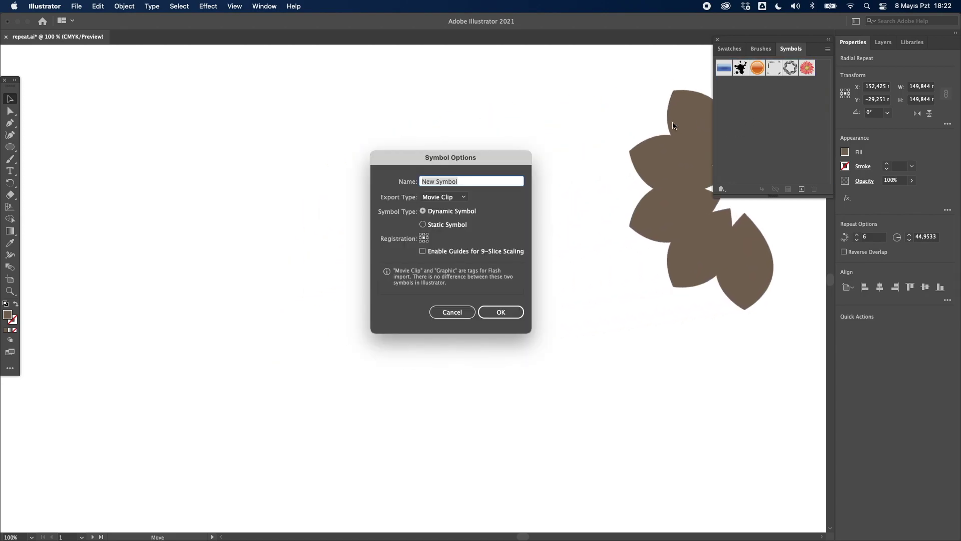
left_click(467, 312)
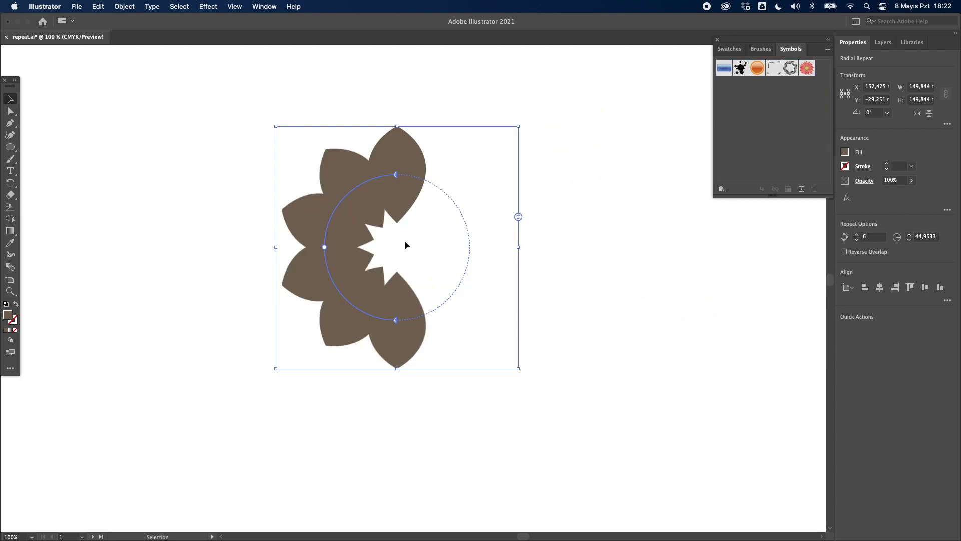
left_click(126, 6)
mouse_move(125, 290)
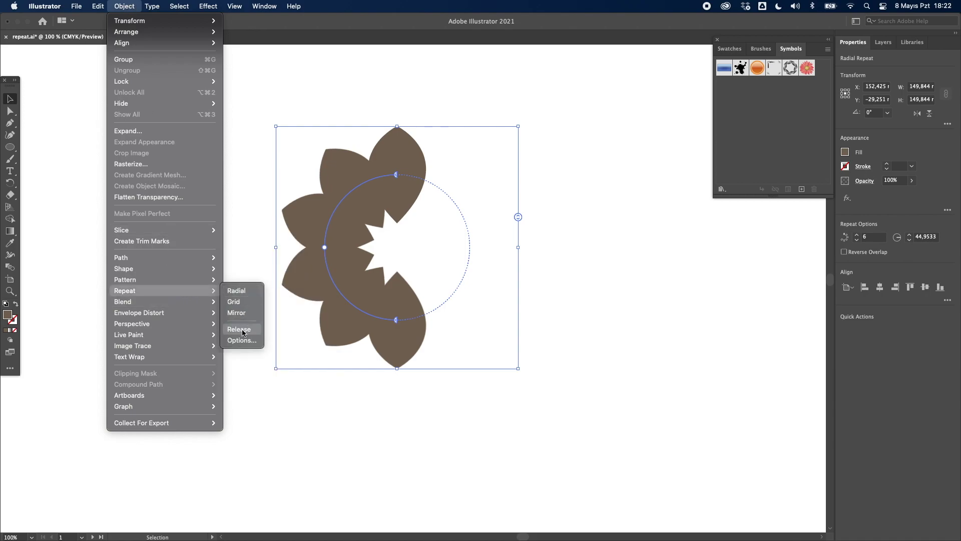
Set the radial repeat to 9 instances, 46 mm radius with Reverse Overlap, then undo it
left_click(242, 340)
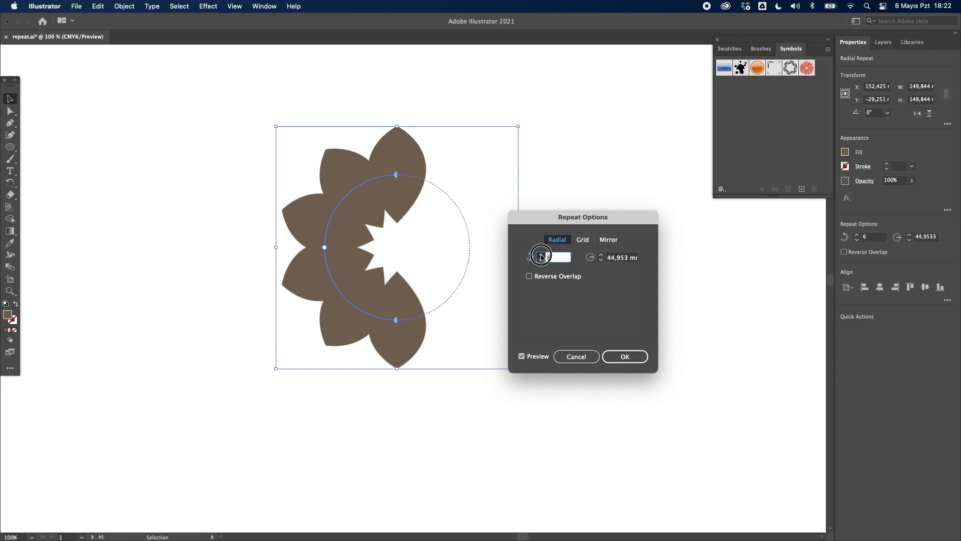
left_click(541, 255)
left_click(541, 255)
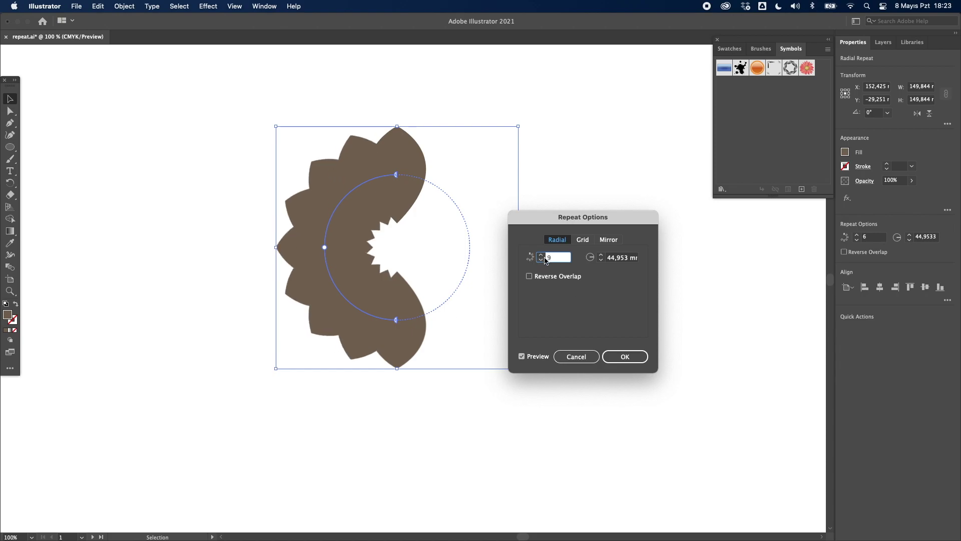
left_click(601, 255)
left_click(601, 255)
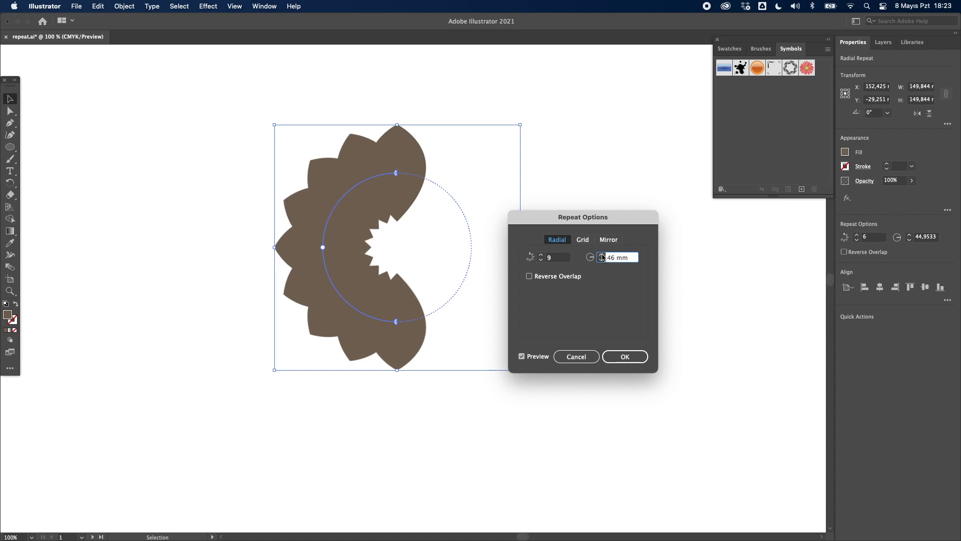
left_click(575, 277)
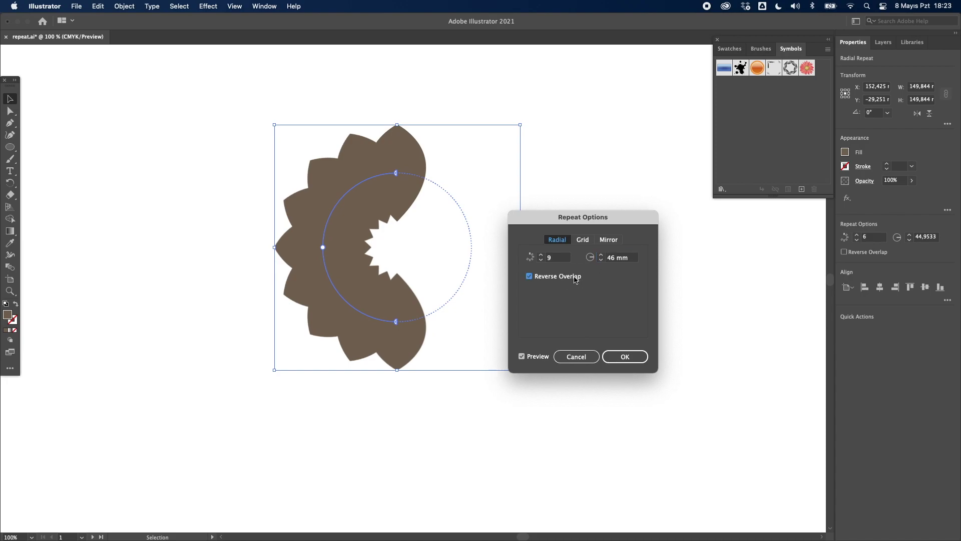
left_click(621, 356)
key("cmd+z")
key("cmd+z")
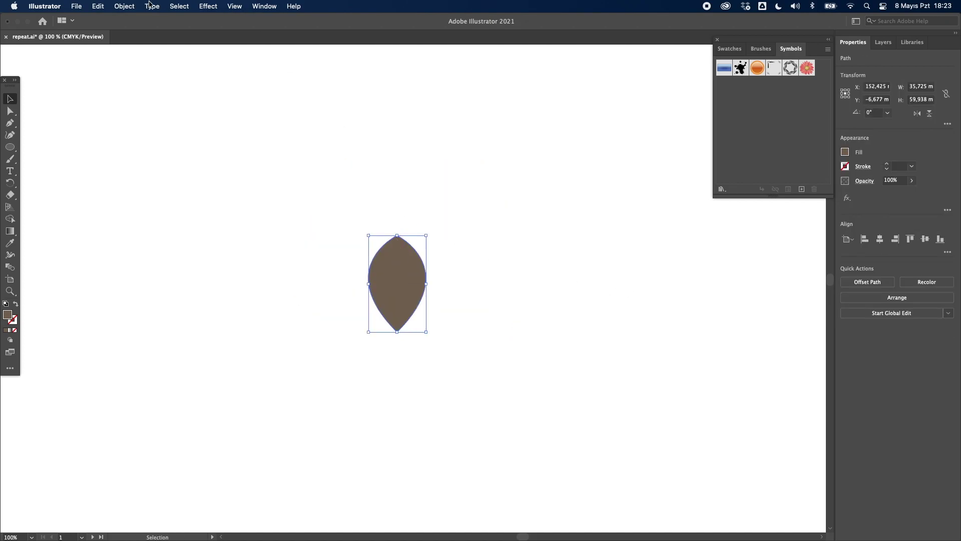
Apply a Mirror repeat to the leaf, then shift and tilt its axis to a 60° angle
left_click(121, 6)
mouse_move(124, 290)
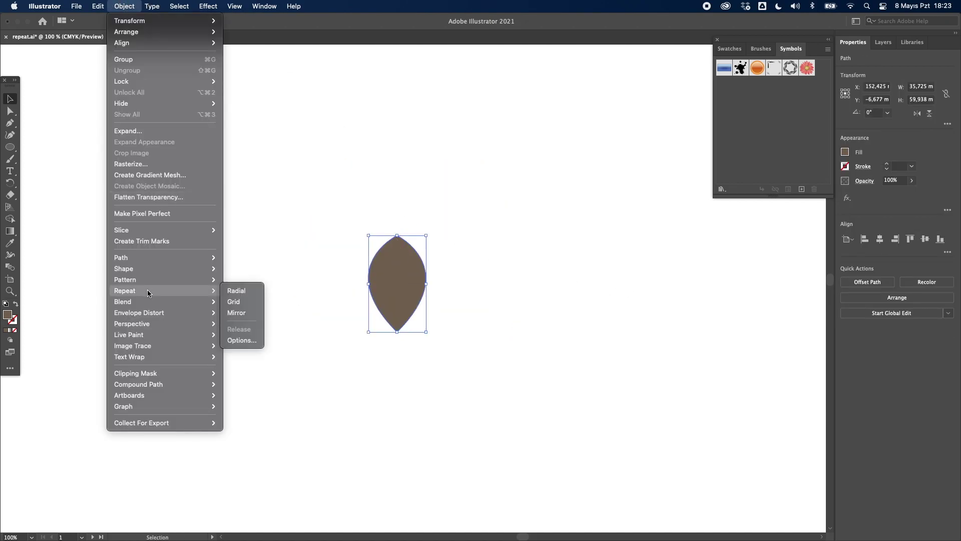
left_click(243, 313)
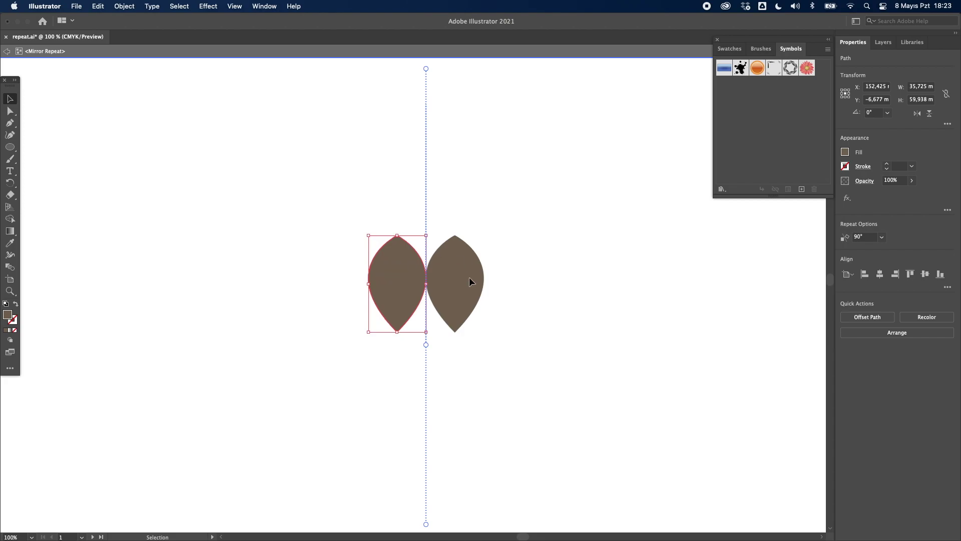
mouse_move(425, 345)
left_mouse_down()
mouse_move(475, 348)
mouse_move(427, 346)
left_mouse_up()
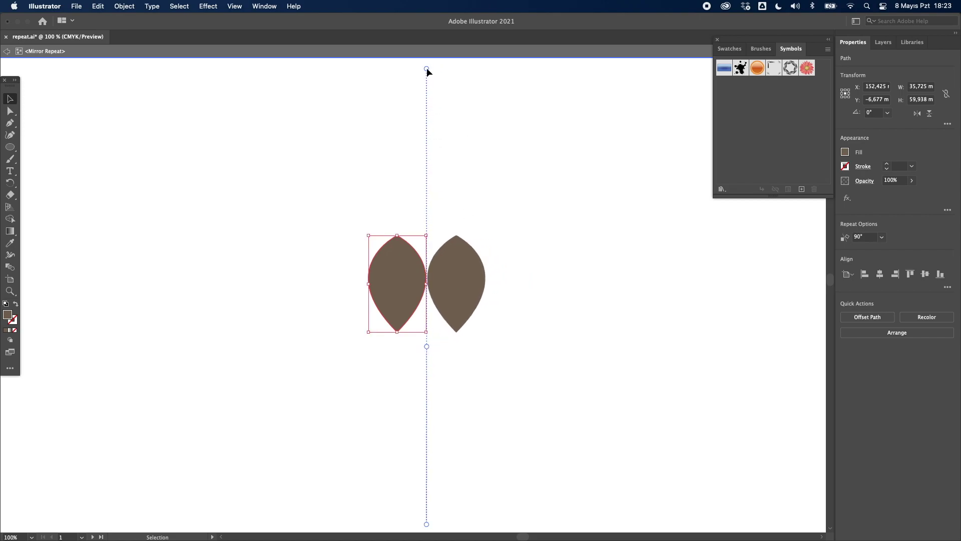
mouse_move(427, 70)
left_mouse_down()
mouse_move(489, 82)
mouse_move(555, 118)
left_mouse_up()
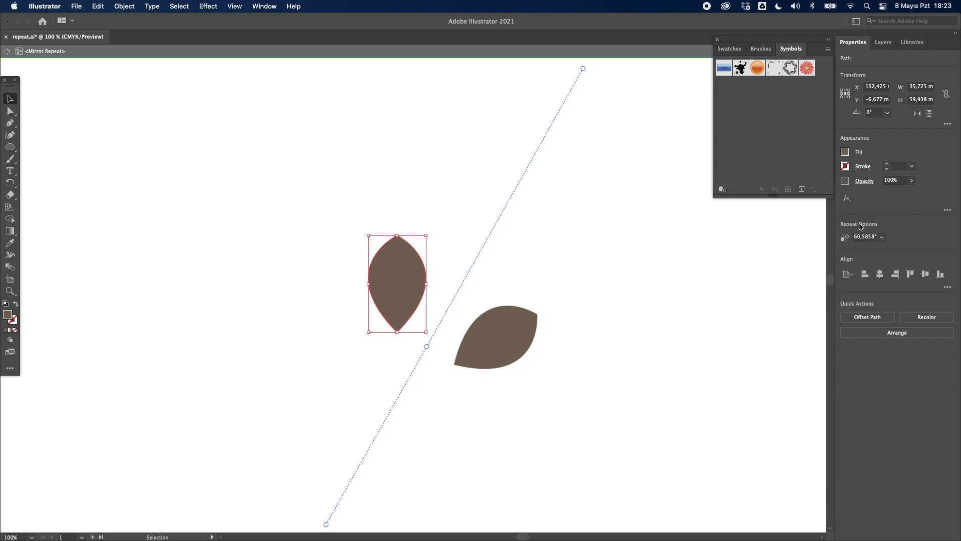
left_click(873, 236)
type("60")
key("Return")
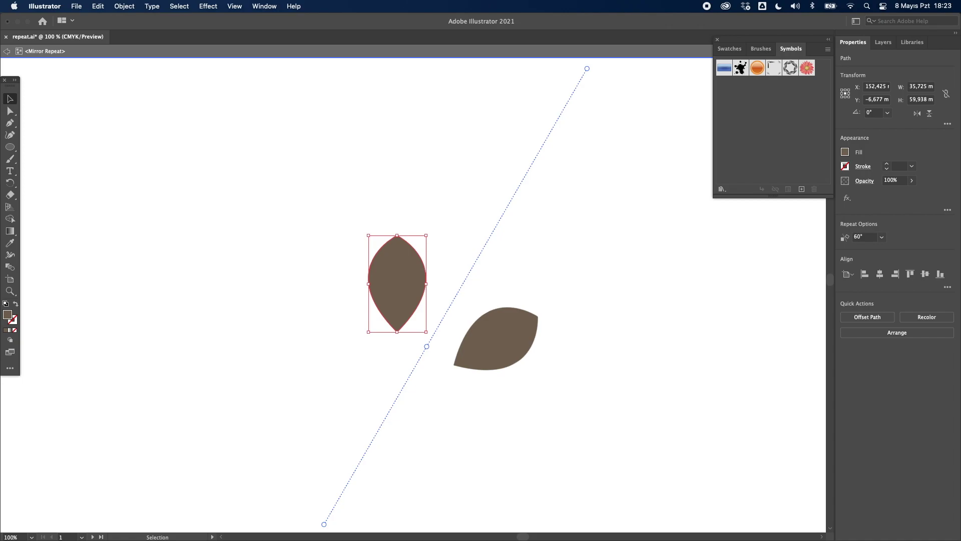